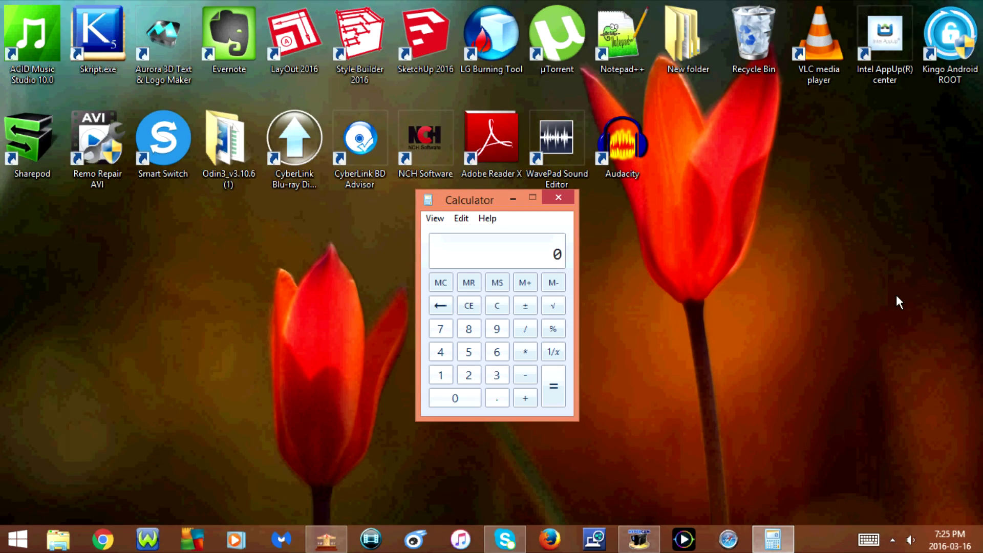
# Cycle through scientific, programmer and statistics modes back to standard, showing then hiding history.
pyautogui.hotkey('alt', '2')
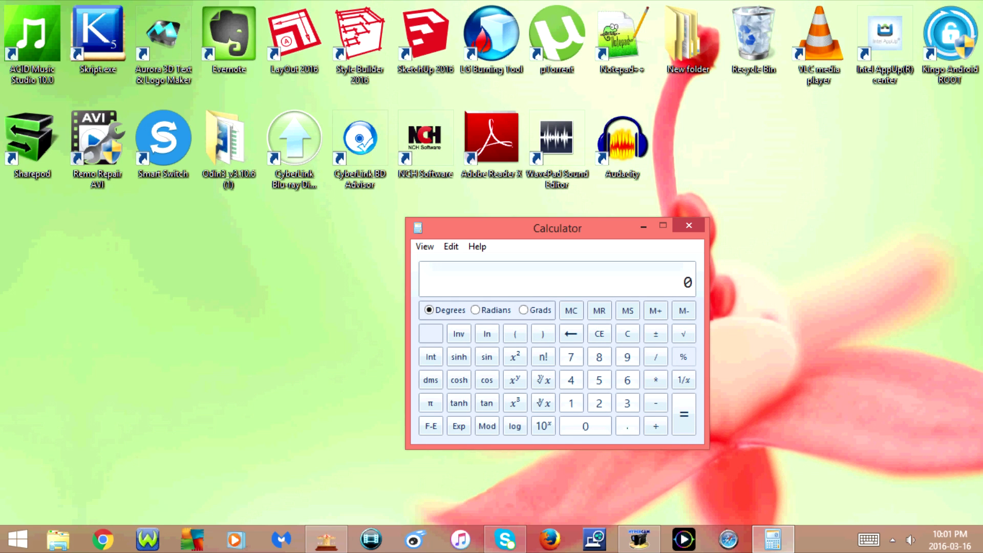
pyautogui.hotkey('alt', '3')
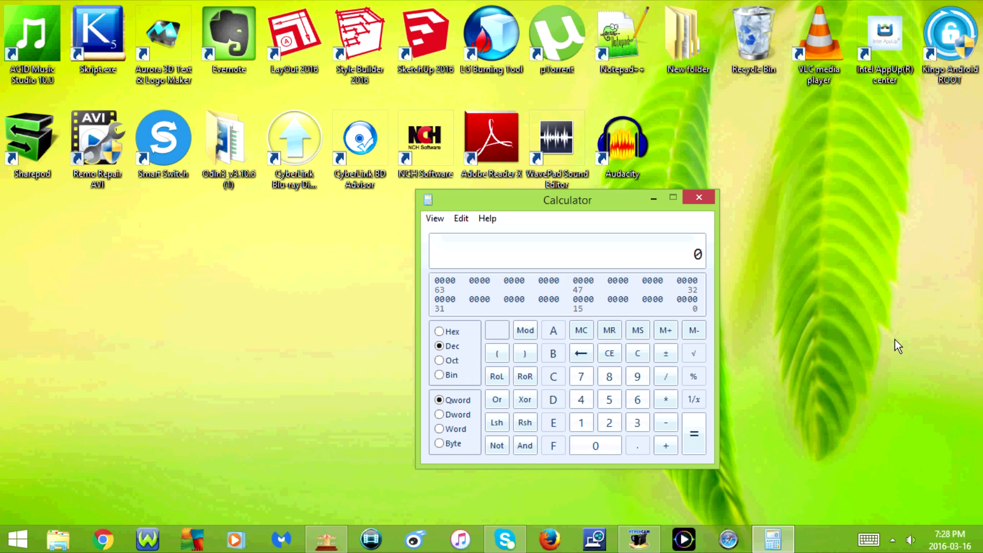
pyautogui.hotkey('alt', '4')
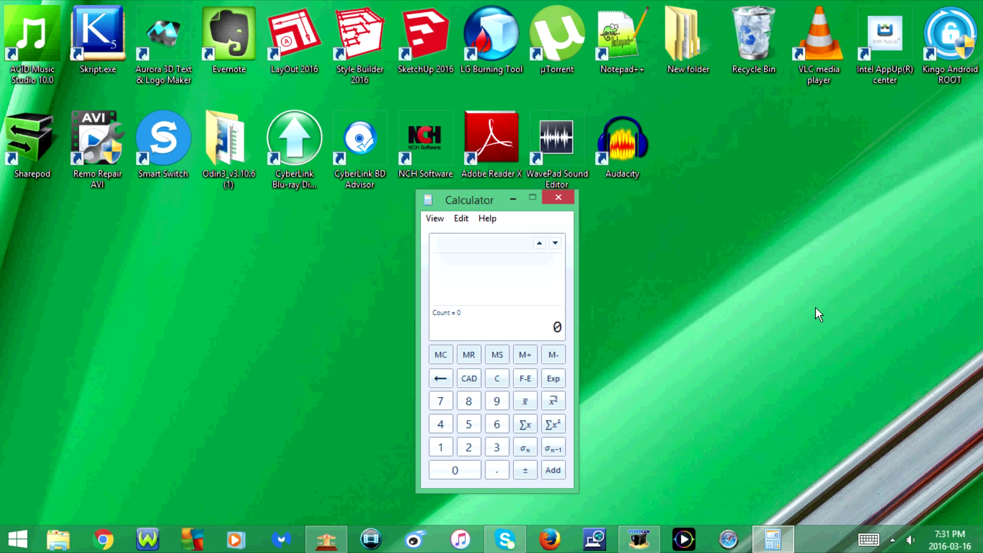
pyautogui.hotkey('alt', '1')
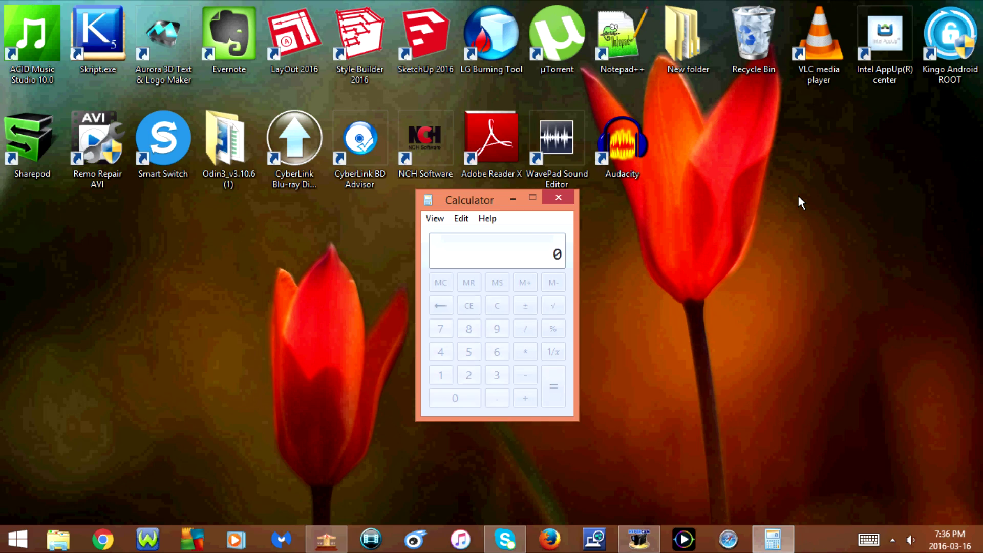
pyautogui.hotkey('ctrl', 'h')
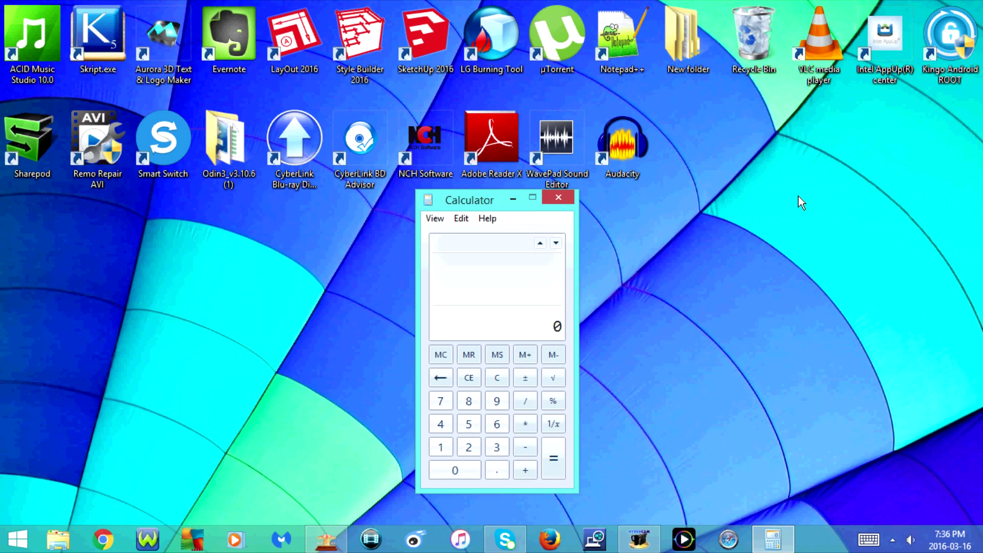
pyautogui.hotkey('ctrl', 'h')
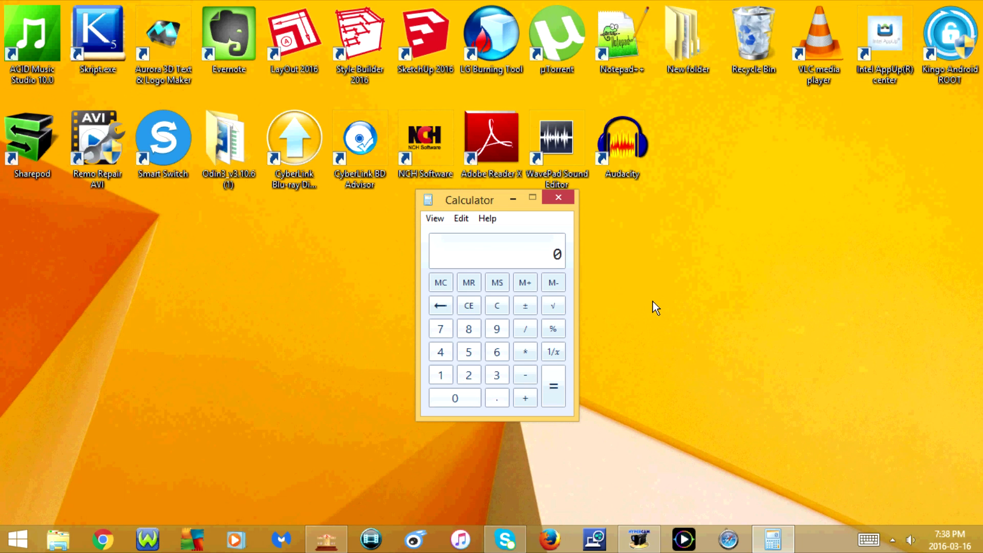
# Open unit conversion, browse the Angle units, then switch the unit type to Area.
pyautogui.hotkey('ctrl', 'u')
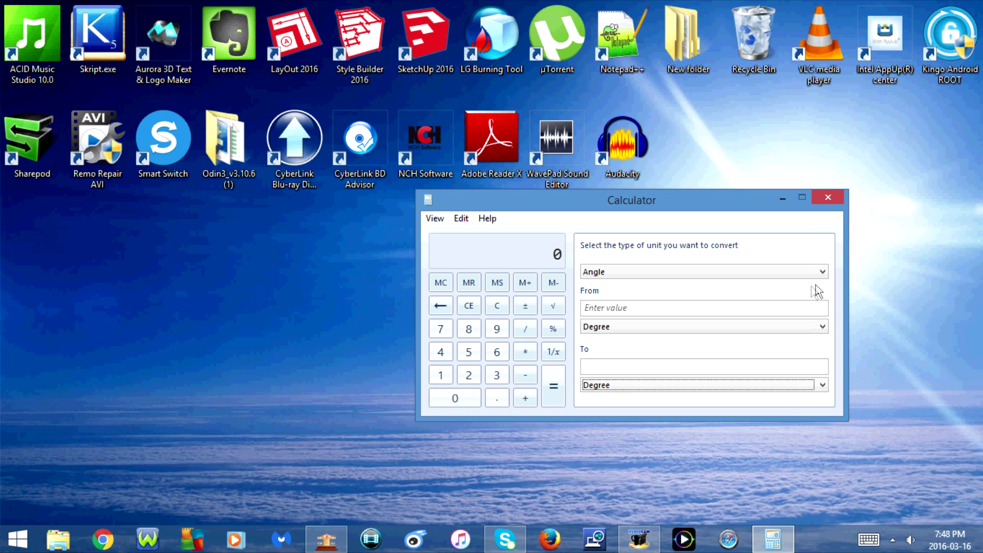
pyautogui.click(823, 325)
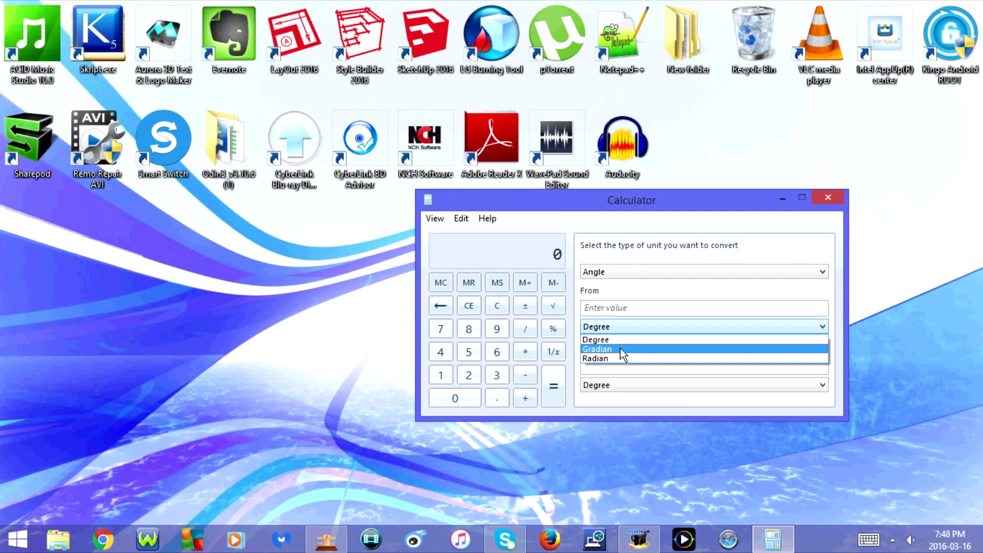
pyautogui.click(821, 386)
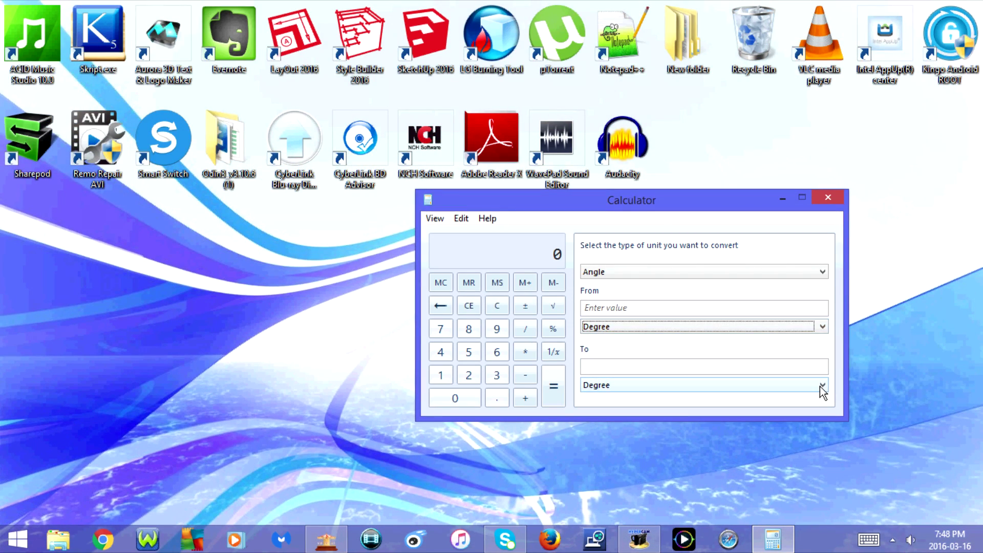
pyautogui.click(821, 386)
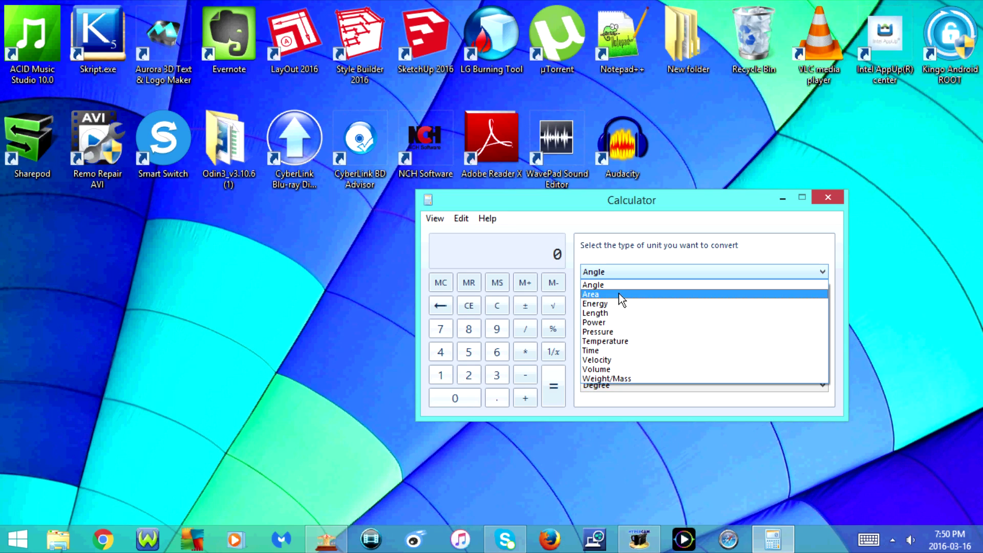
pyautogui.click(621, 294)
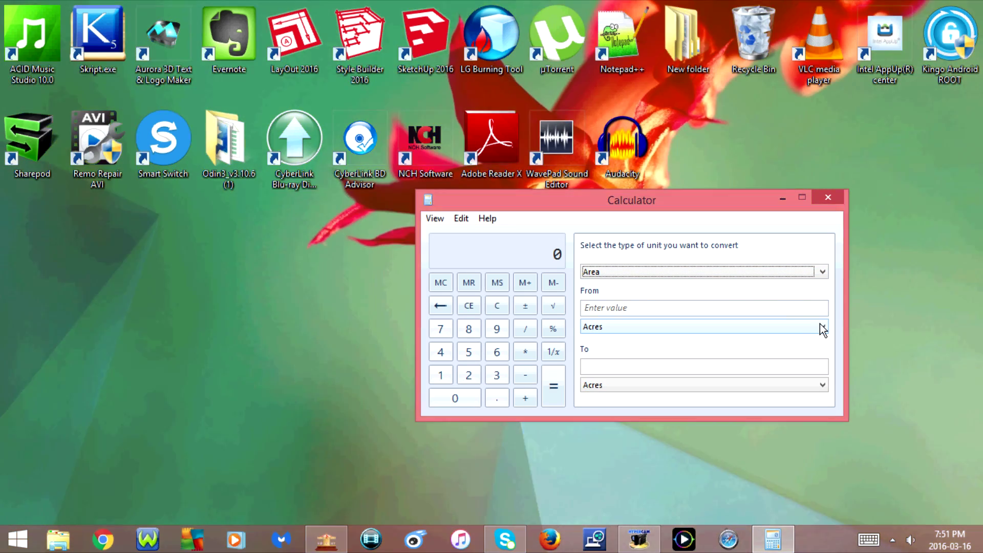
pyautogui.click(820, 327)
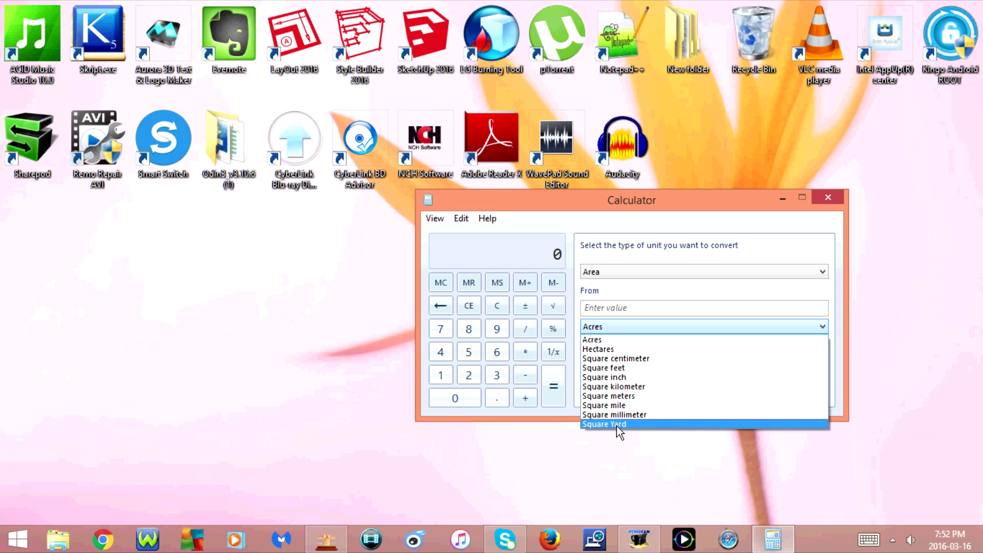
# Change the unit type to Energy and look through its from units.
pyautogui.click(615, 272)
pyautogui.click(612, 305)
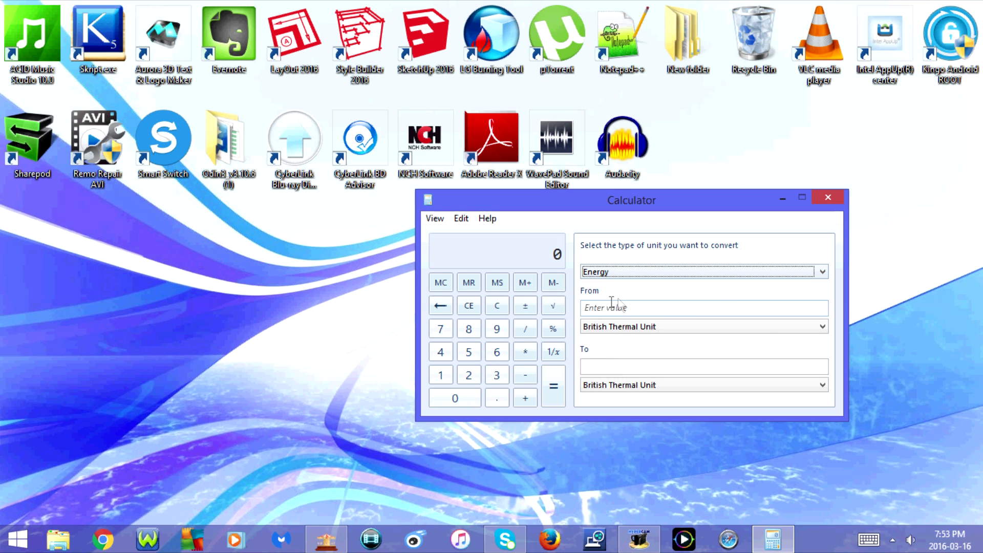
pyautogui.click(823, 327)
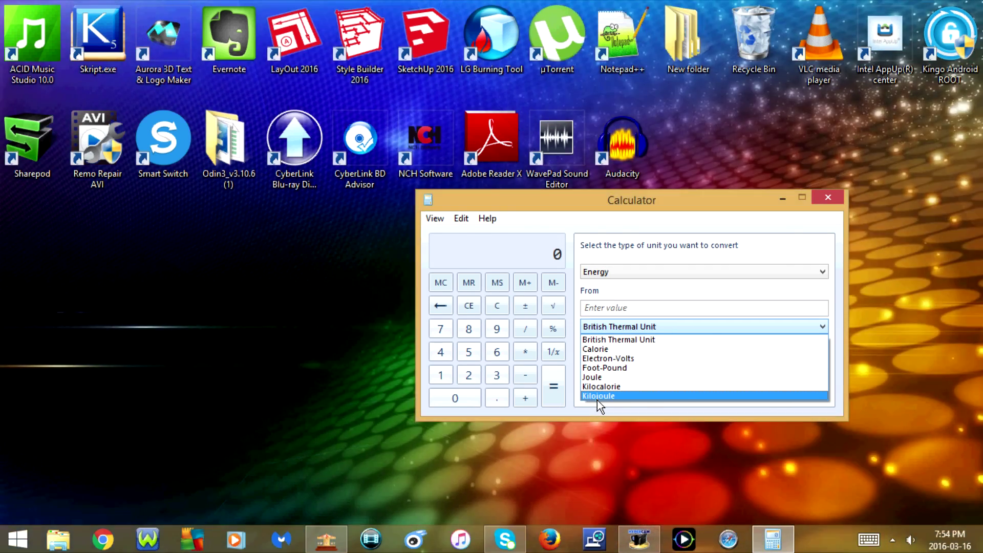
pyautogui.click(618, 271)
# Browse the Length and Power units, then set the unit type to Pressure and view its units.
pyautogui.click(618, 310)
pyautogui.click(648, 326)
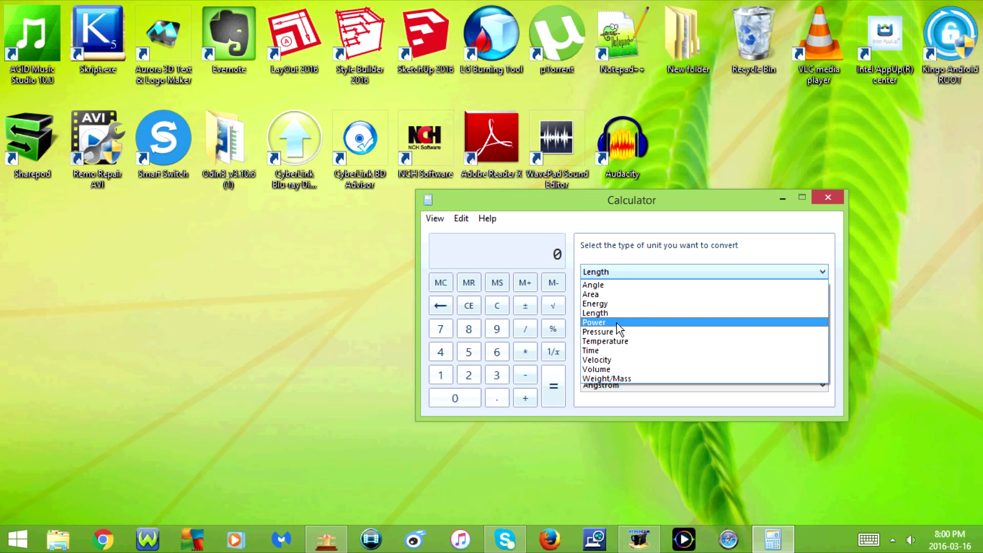
pyautogui.click(616, 322)
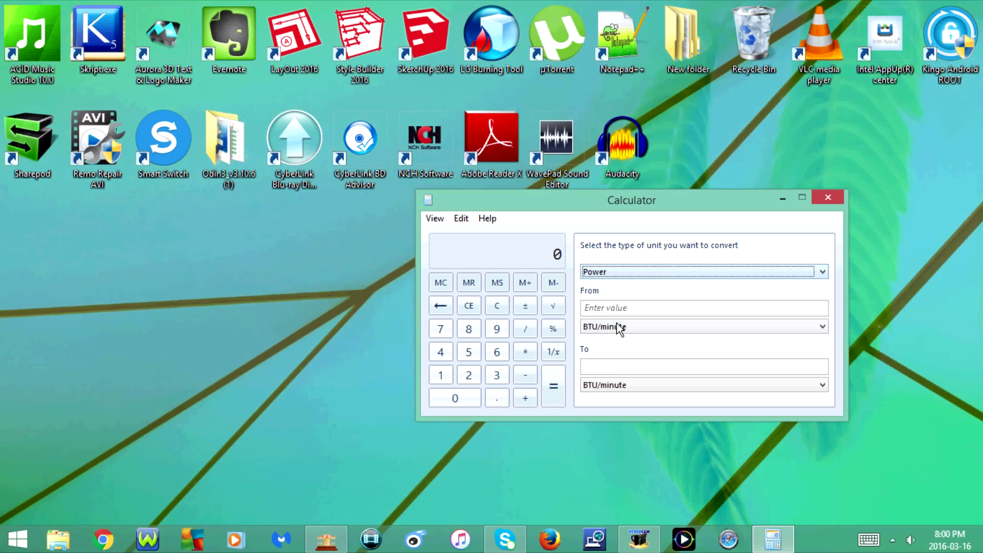
pyautogui.click(821, 328)
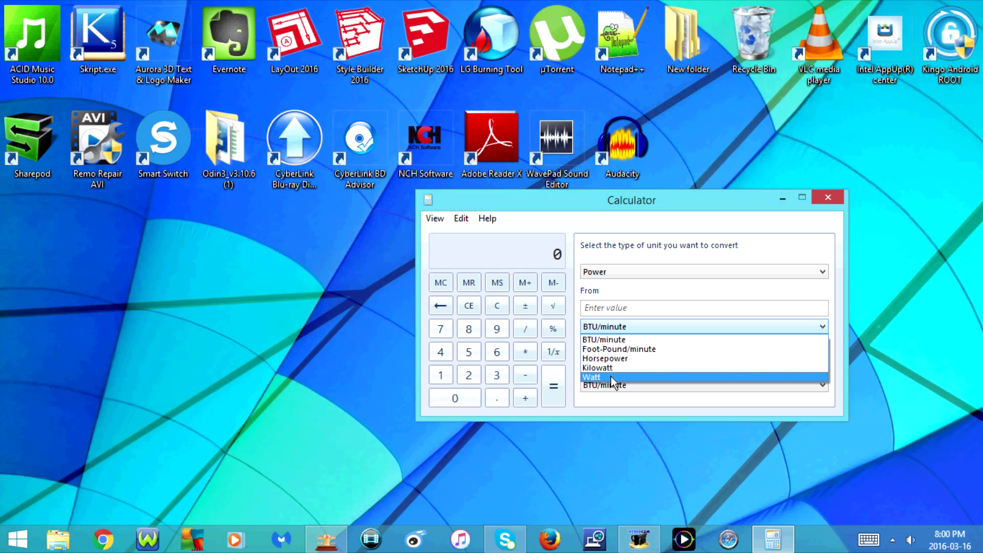
pyautogui.click(617, 272)
pyautogui.click(622, 333)
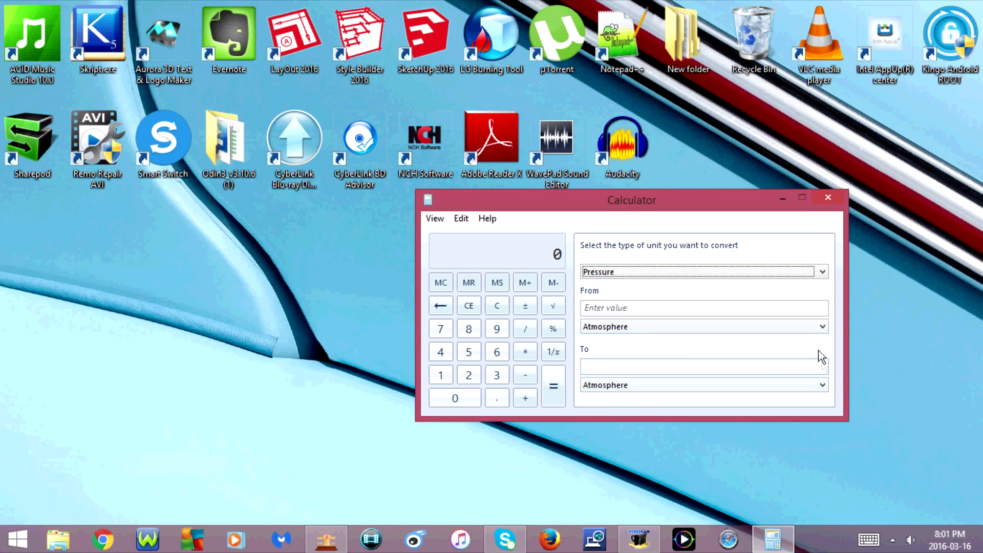
pyautogui.click(617, 327)
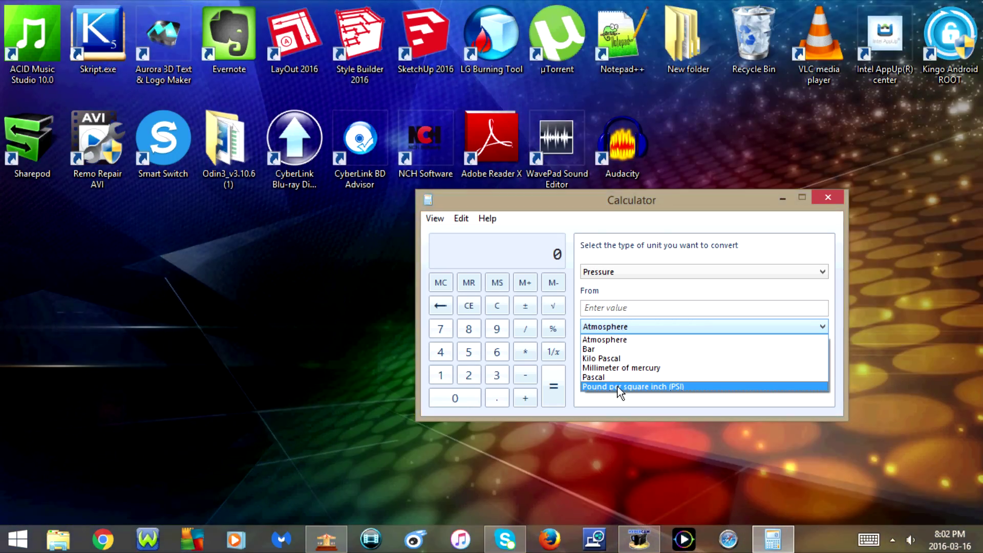
# Keep Atmosphere, then browse the Temperature and Time unit lists.
pyautogui.click(626, 398)
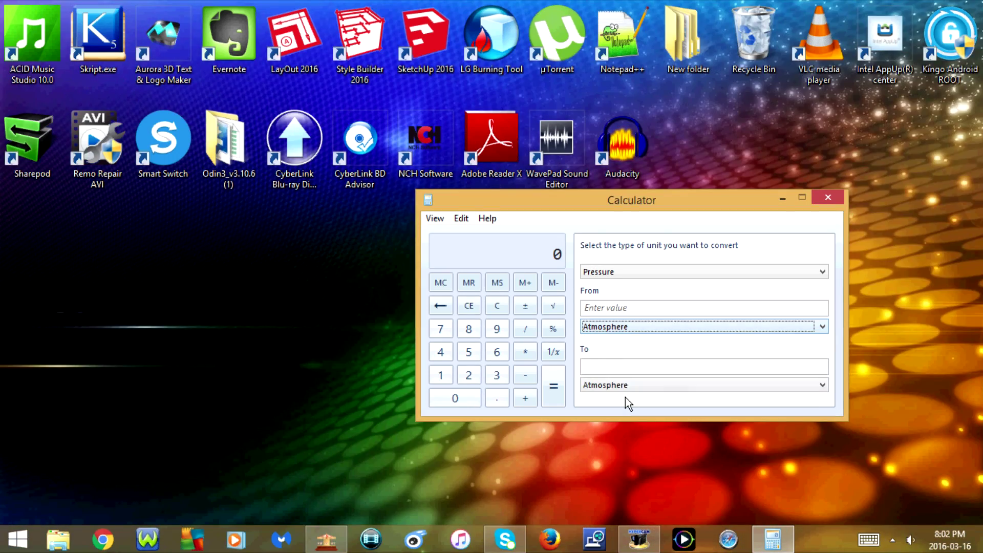
pyautogui.click(764, 272)
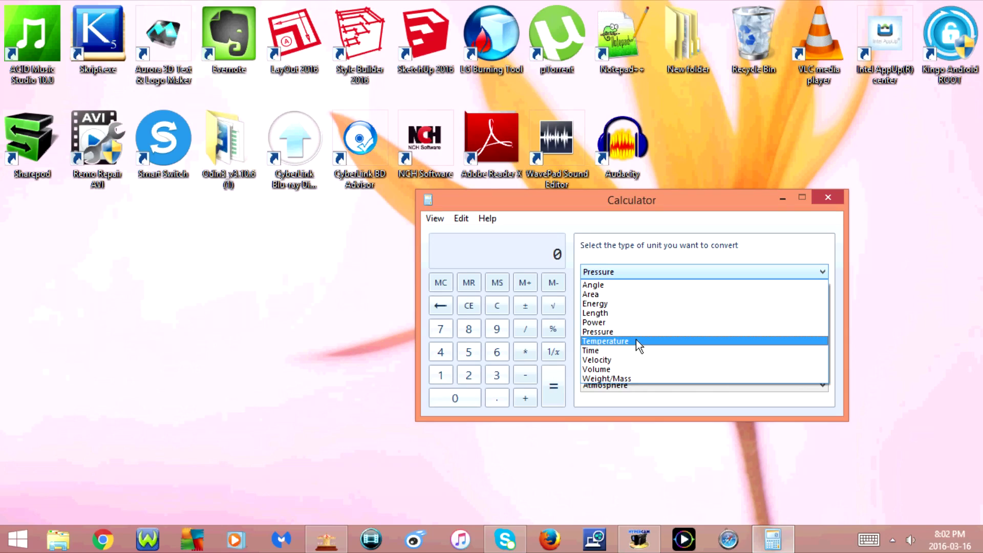
pyautogui.click(636, 340)
pyautogui.click(645, 327)
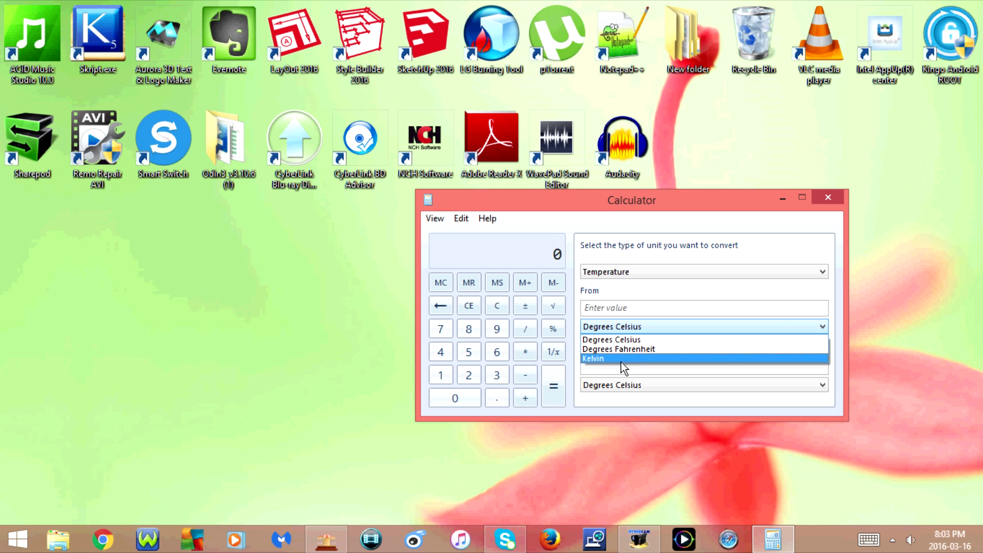
pyautogui.click(665, 271)
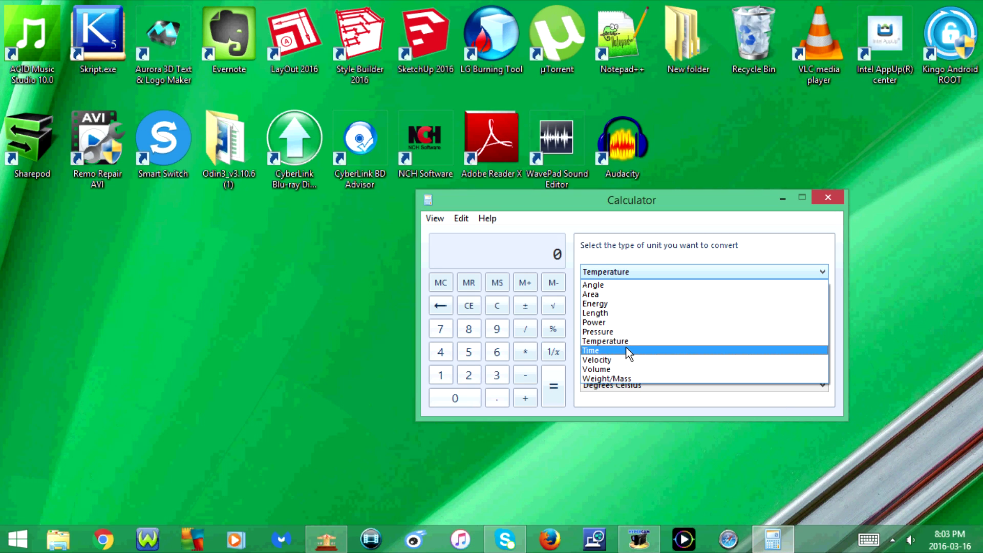
pyautogui.click(629, 351)
pyautogui.click(763, 326)
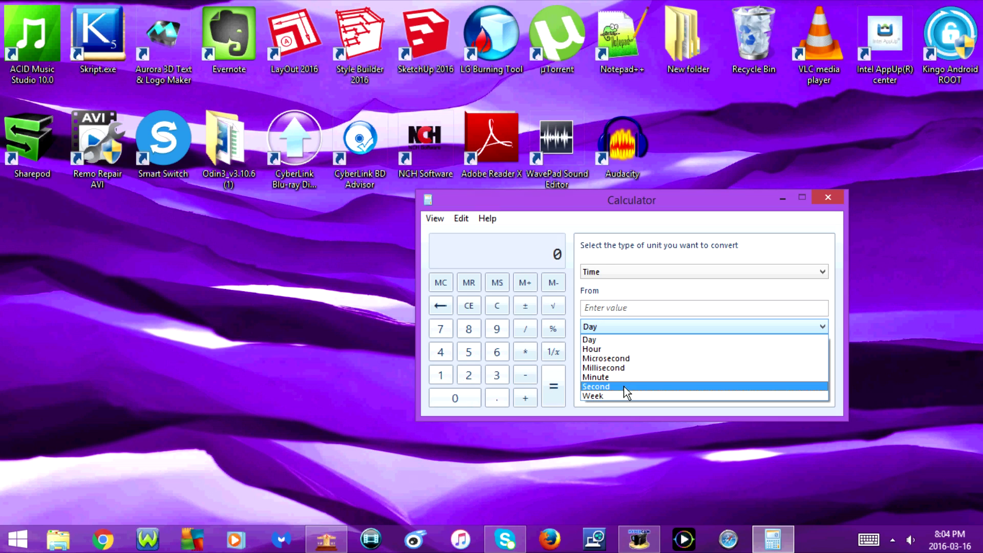
# Browse the Velocity units, then switch the unit type to Volume and view its units.
pyautogui.click(864, 378)
pyautogui.click(717, 271)
pyautogui.click(615, 361)
pyautogui.click(822, 327)
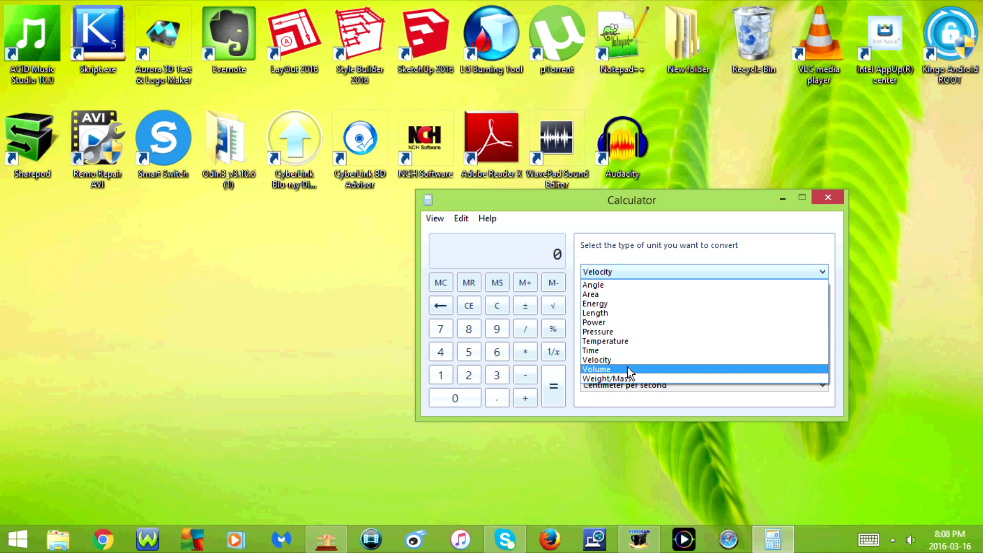
pyautogui.click(630, 370)
pyautogui.click(710, 327)
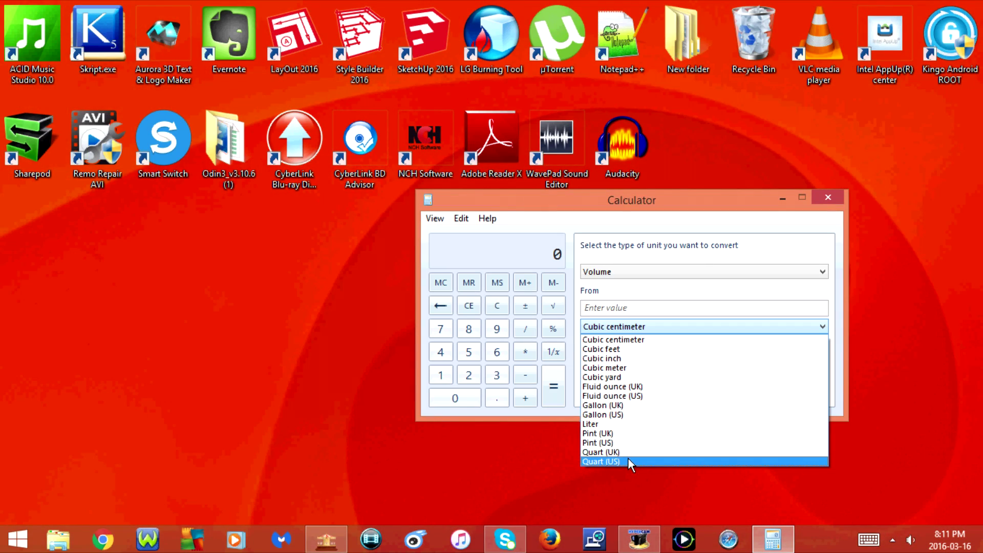
# Set the unit type to Weight/Mass and open its from-unit list, showing Carat.
pyautogui.click(924, 438)
pyautogui.click(704, 272)
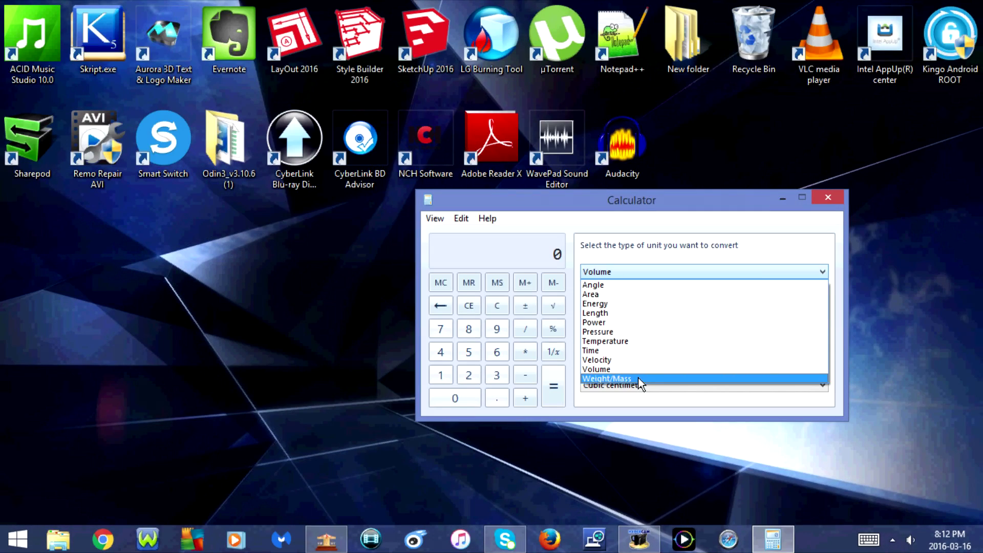
pyautogui.click(638, 378)
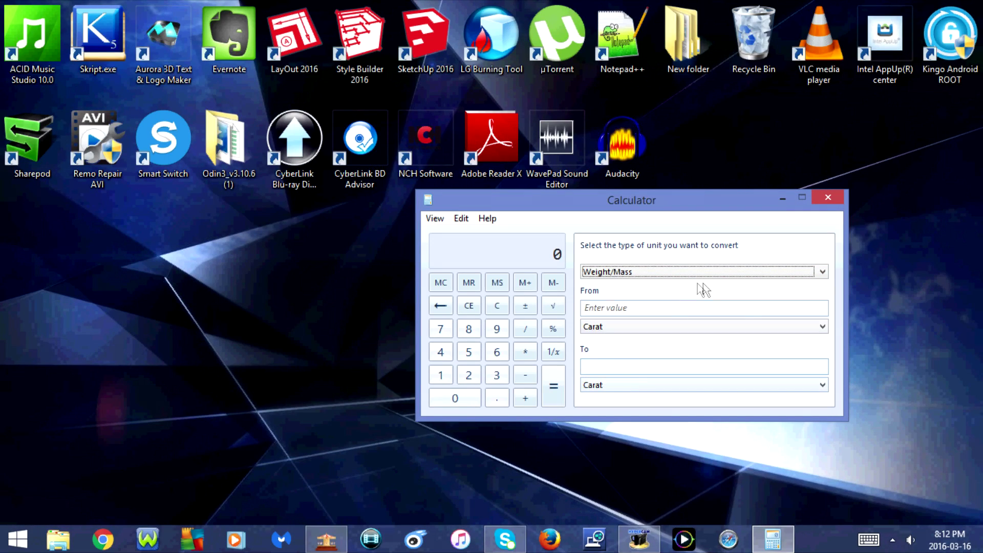
pyautogui.click(712, 328)
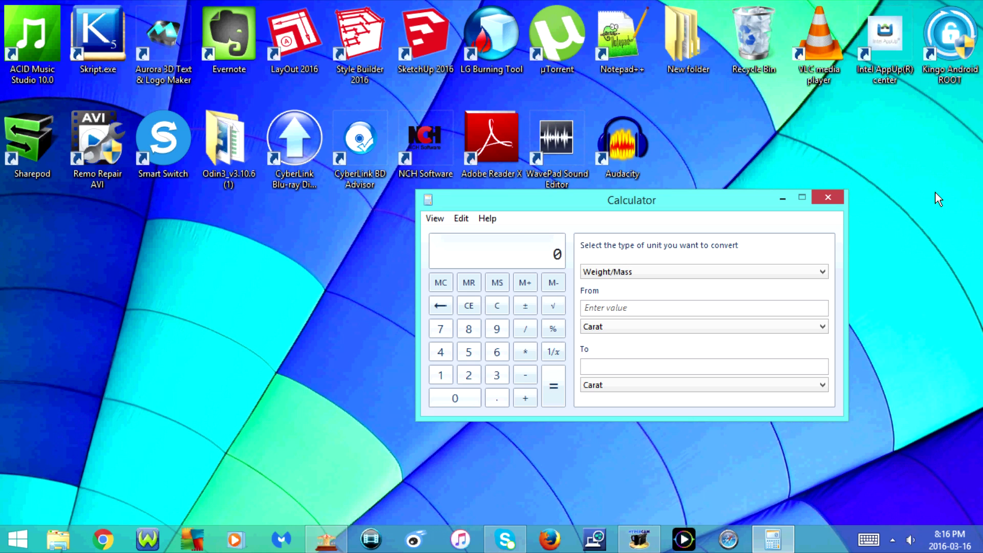
# Close unit conversion, open date calculation with Ctrl+E, and view the calculation-type options.
pyautogui.hotkey('ctrl', 'F4')
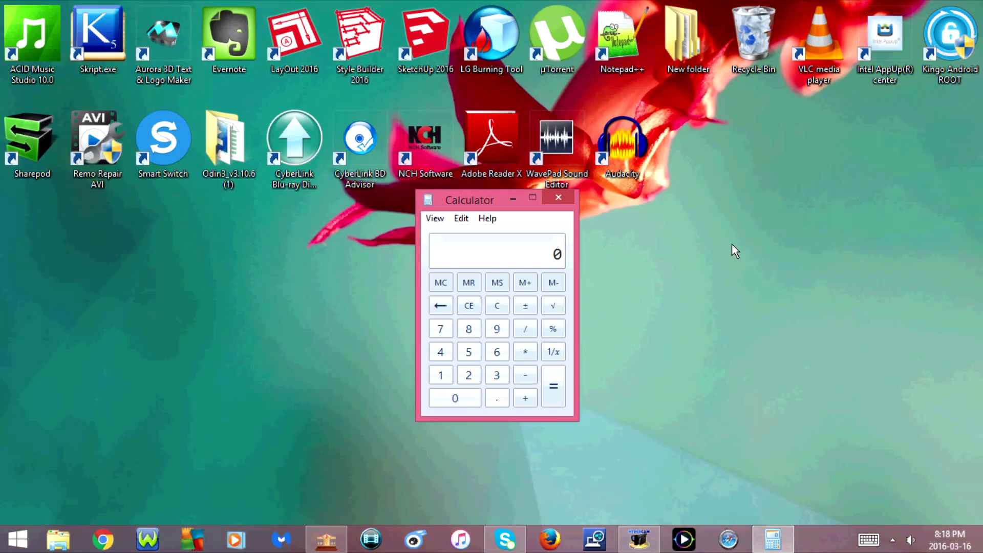
pyautogui.hotkey('ctrl', 'e')
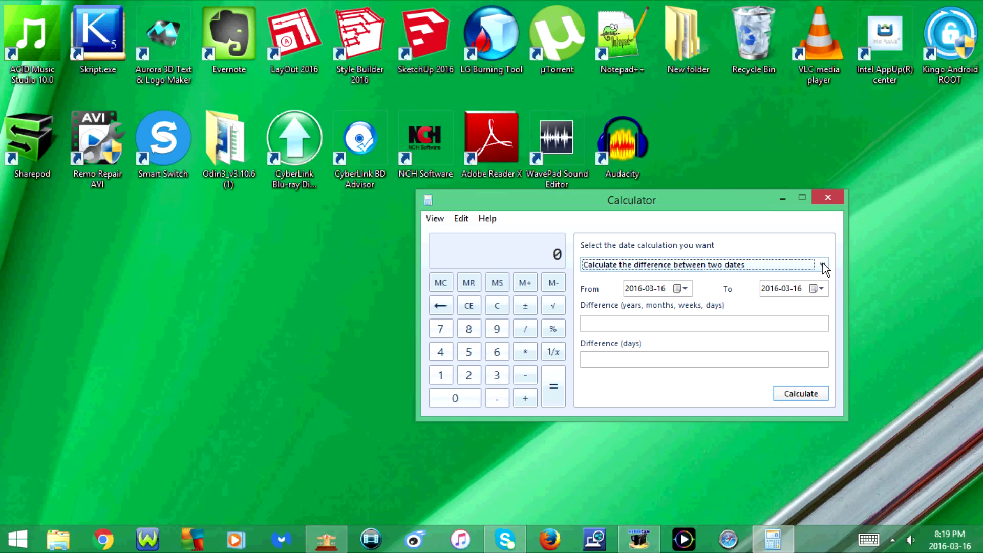
pyautogui.click(822, 263)
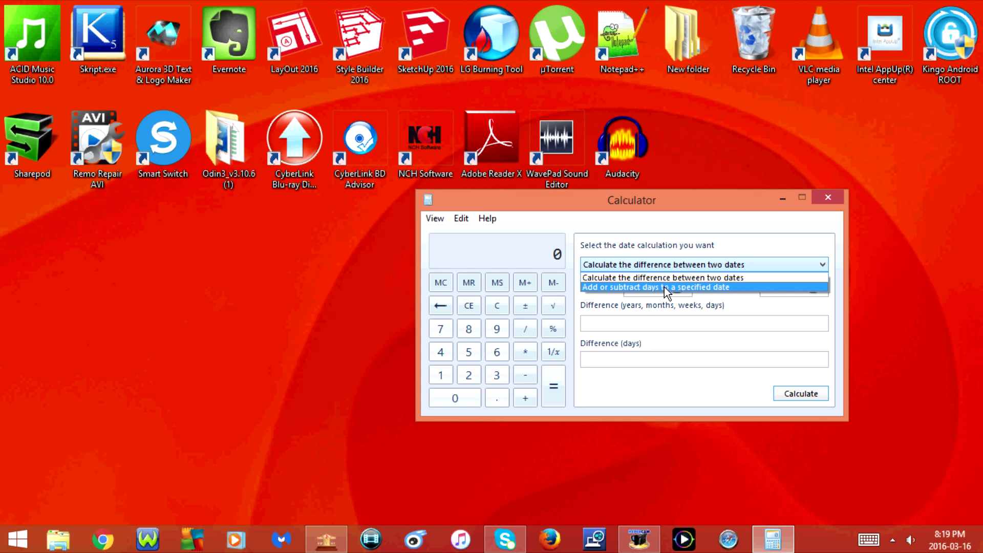
# Leave date calculation for the standard calculator, compute 9 + 88 = 97, and clear it.
pyautogui.press('Escape')
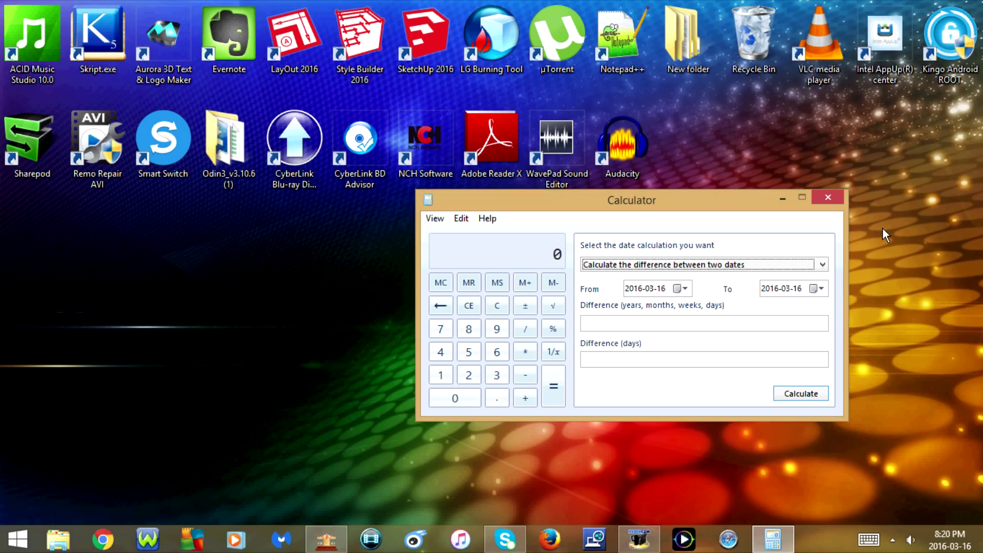
pyautogui.hotkey('ctrl', 'F4')
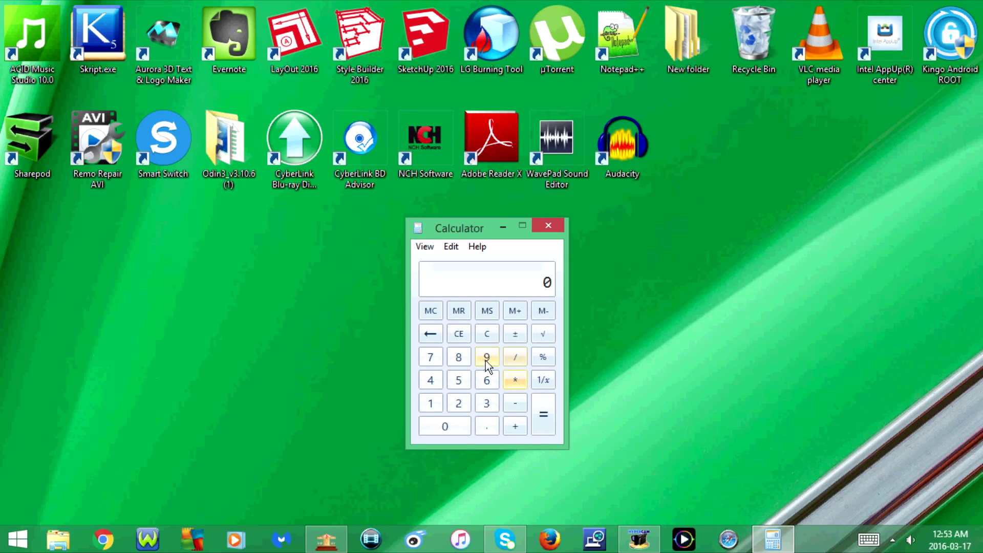
pyautogui.click(486, 356)
pyautogui.click(516, 426)
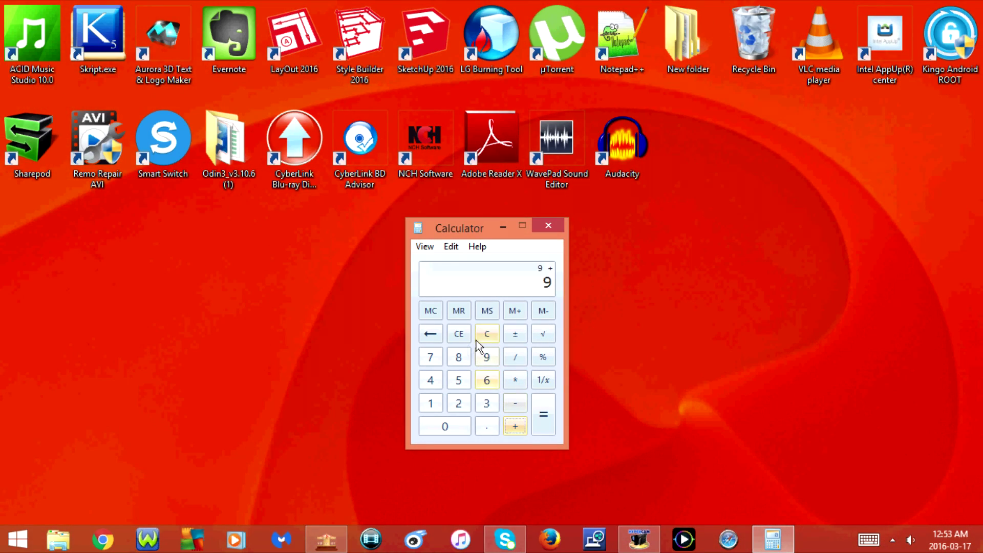
pyautogui.click(460, 357)
pyautogui.click(459, 357)
pyautogui.click(541, 416)
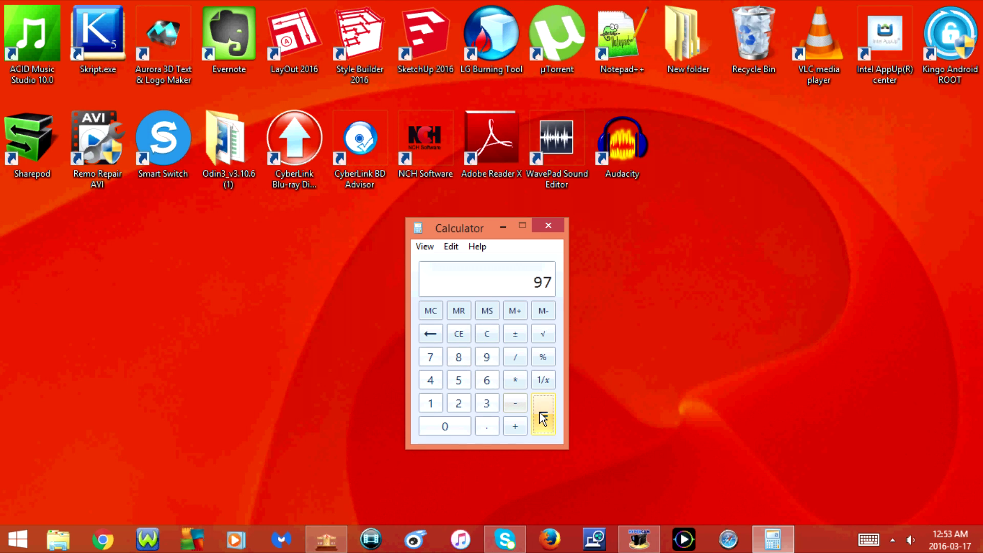
pyautogui.click(496, 341)
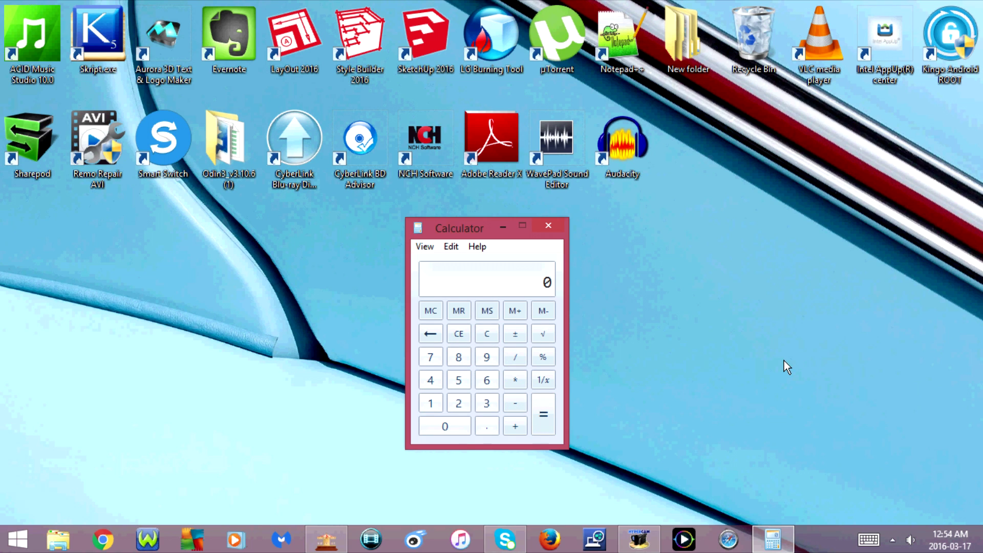
# Edit the history entry 9 + 88 into 9999 + 88 for 10087, then erase the history.
pyautogui.hotkey('ctrl', 'h')
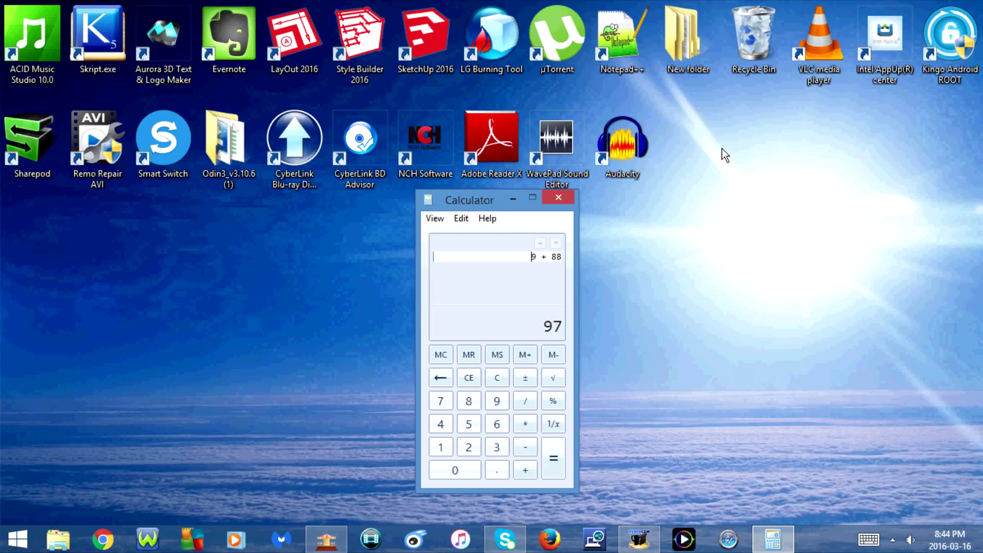
pyautogui.write('999')
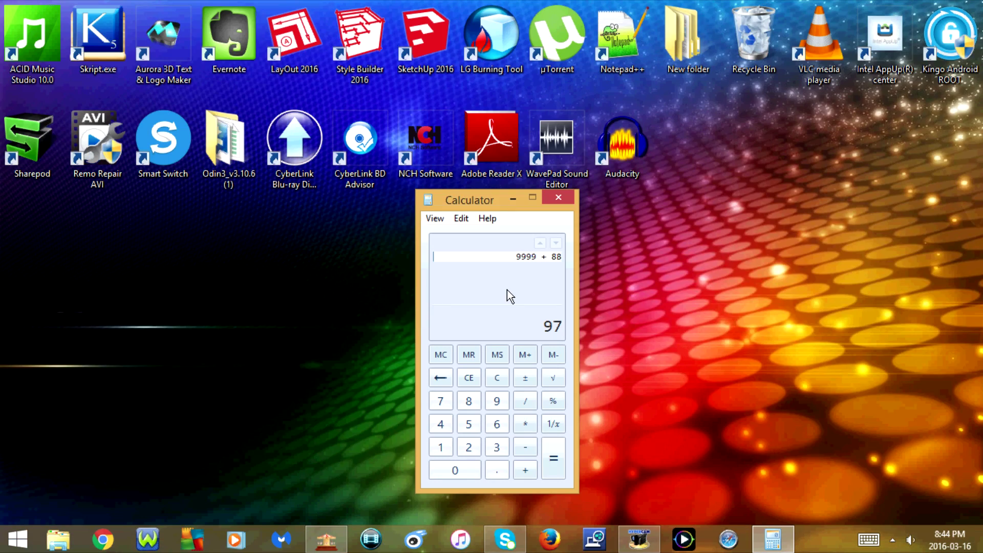
pyautogui.press('Return')
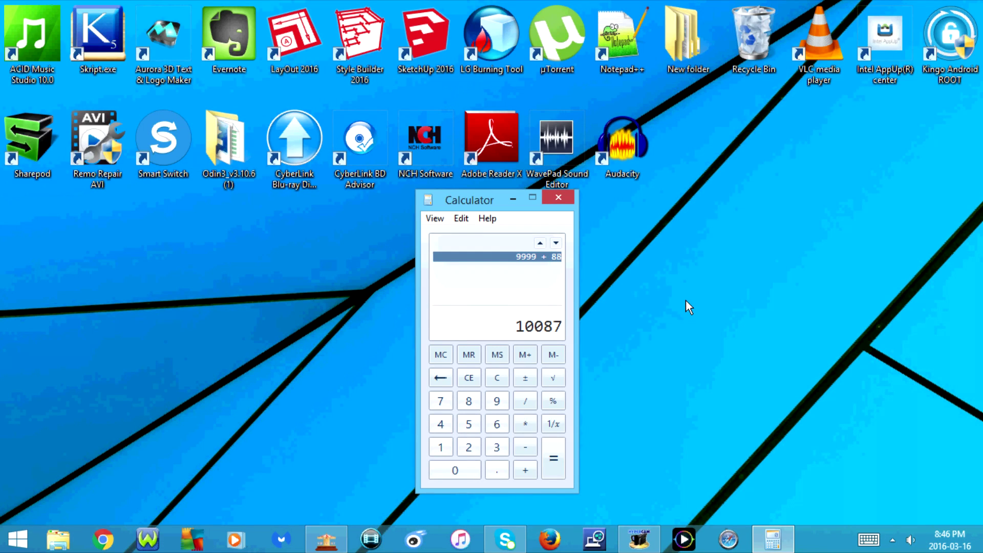
pyautogui.press('Escape')
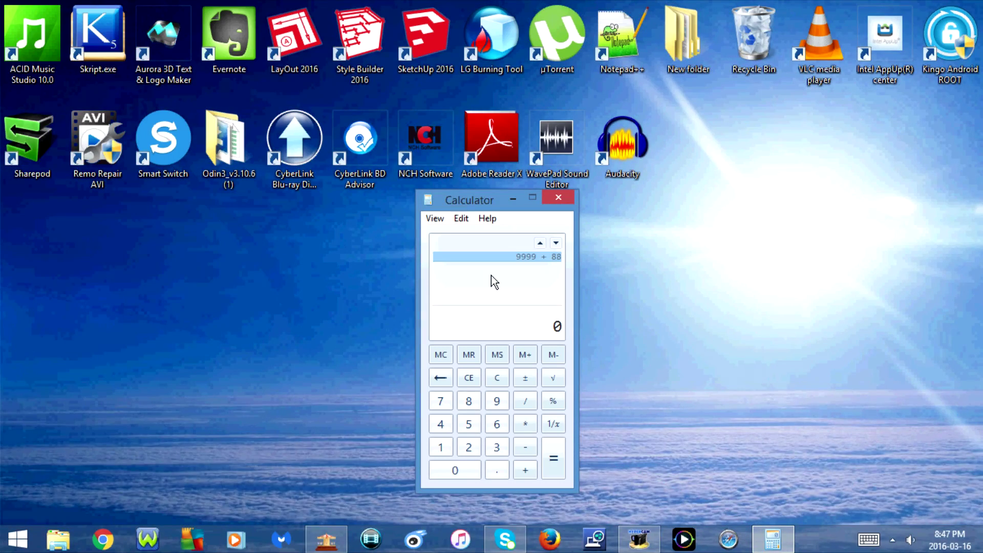
pyautogui.hotkey('ctrl', 'shift', 'd')
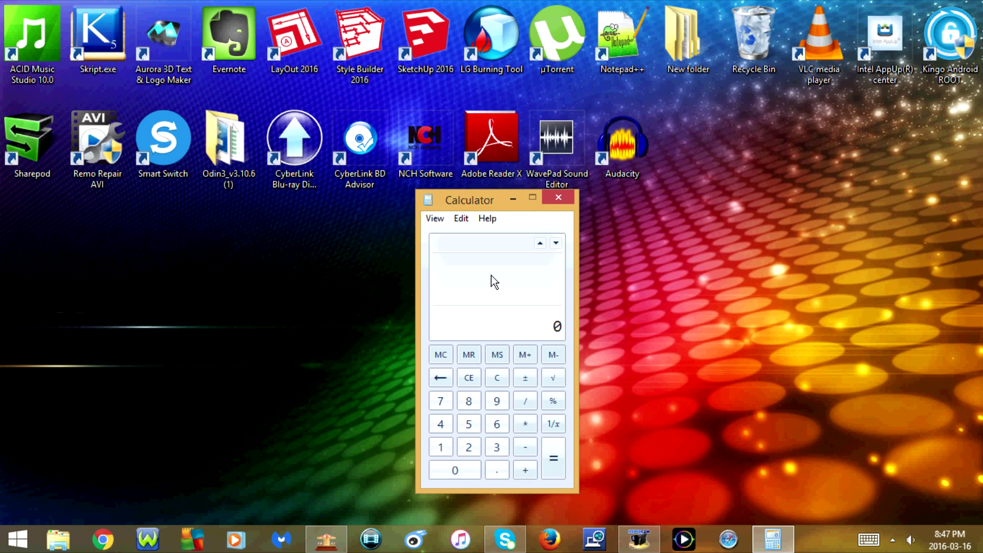
# Hide the history and launch Notepad from Windows search.
pyautogui.hotkey('ctrl', 'h')
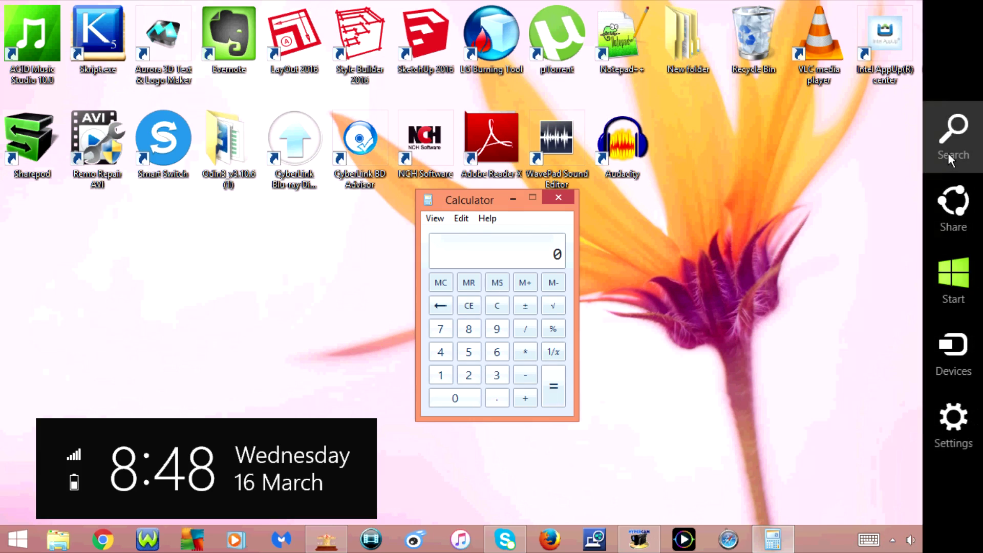
pyautogui.click(948, 152)
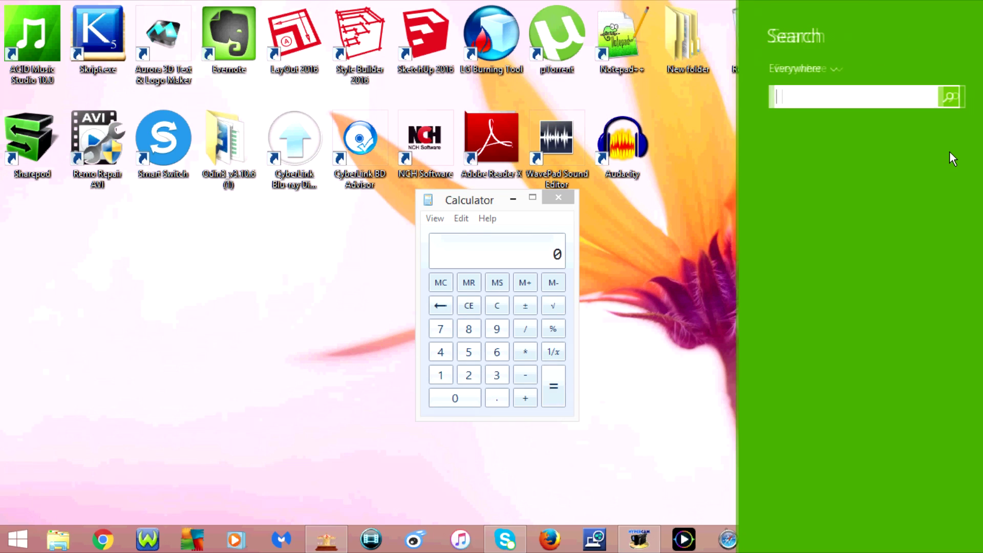
pyautogui.write('notepad')
pyautogui.press('Return')
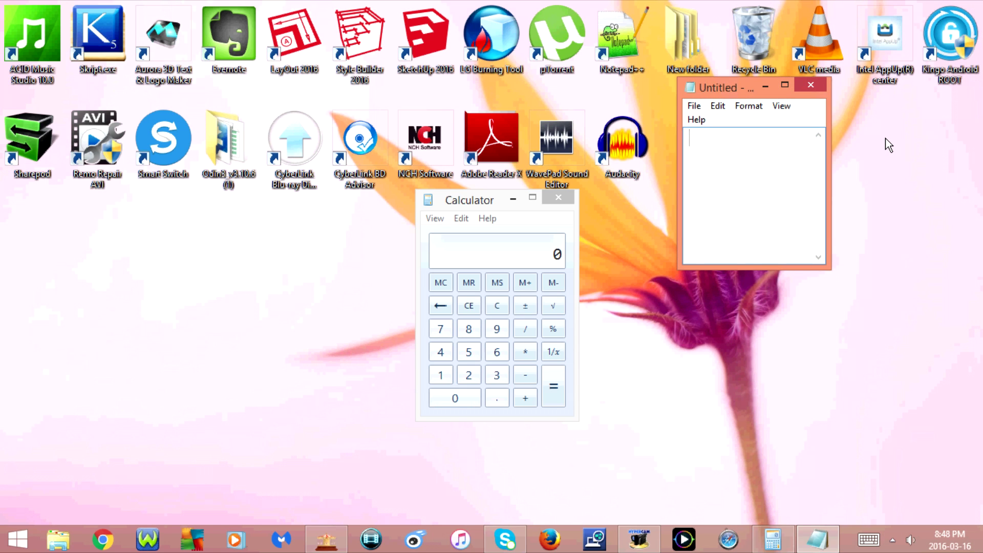
# Enter 864 in the calculator and paste it into the new Notepad note.
pyautogui.click(450, 241)
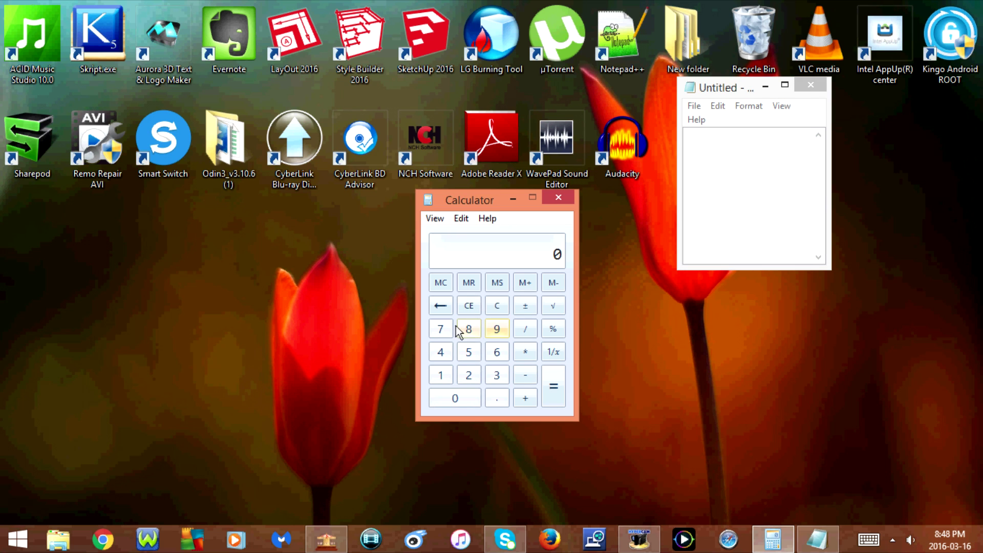
pyautogui.click(460, 330)
pyautogui.click(497, 352)
pyautogui.click(441, 352)
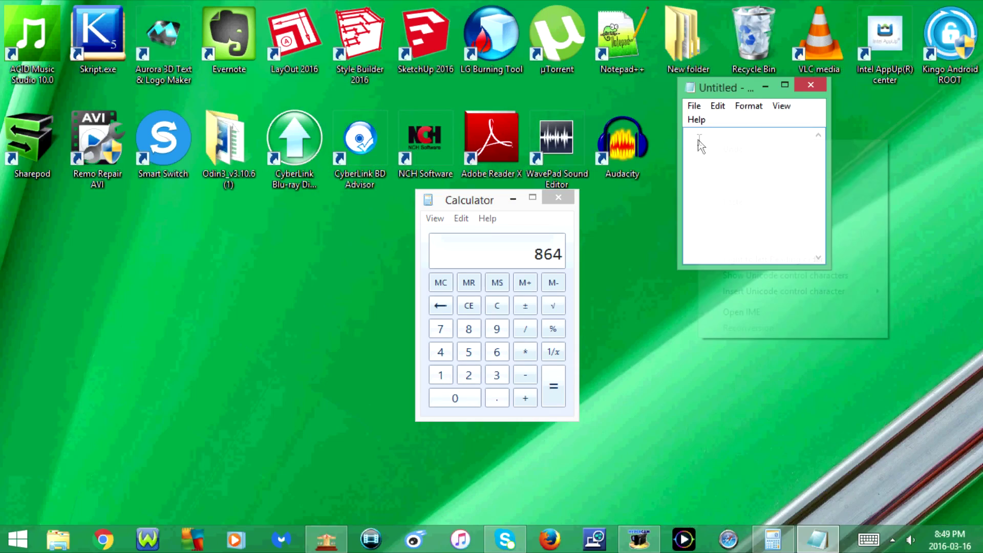
pyautogui.rightClick(698, 140)
pyautogui.click(741, 201)
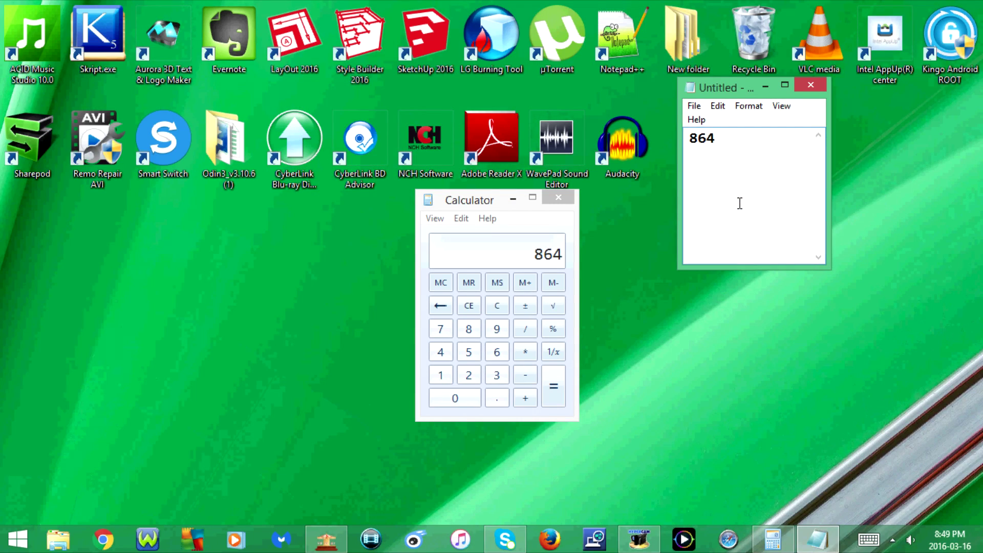
# Clear the calculator, copy 864 from the note, and paste it back into the calculator.
pyautogui.click(497, 305)
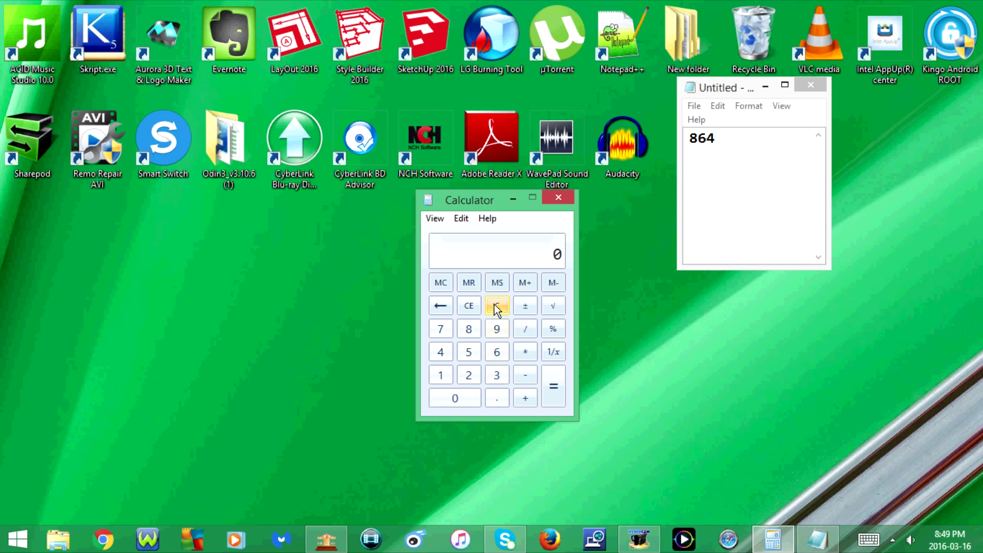
pyautogui.doubleClick(702, 139)
pyautogui.rightClick(709, 140)
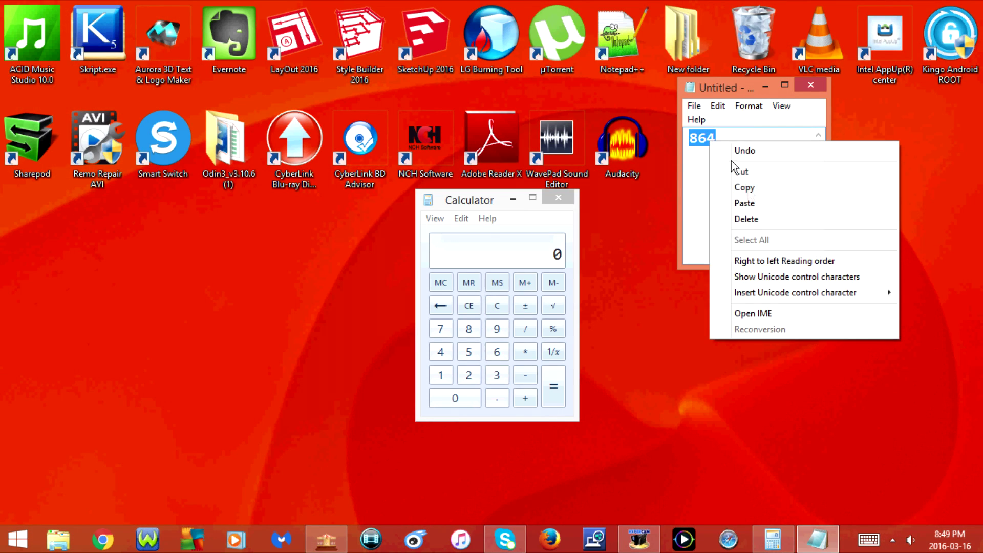
pyautogui.click(751, 189)
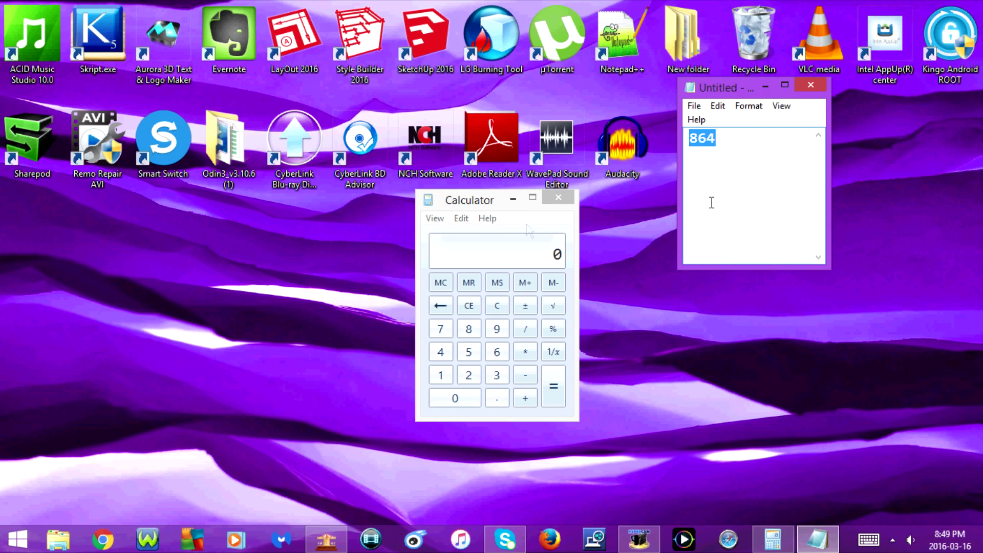
pyautogui.click(513, 247)
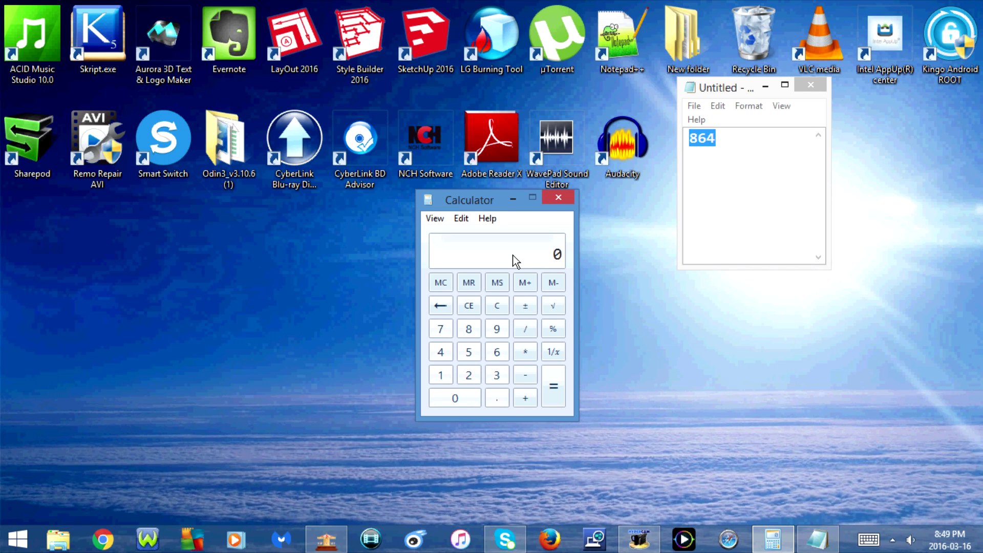
pyautogui.hotkey('ctrl', 'v')
# Close Notepad without saving and clear 864 from the calculator display.
pyautogui.click(812, 86)
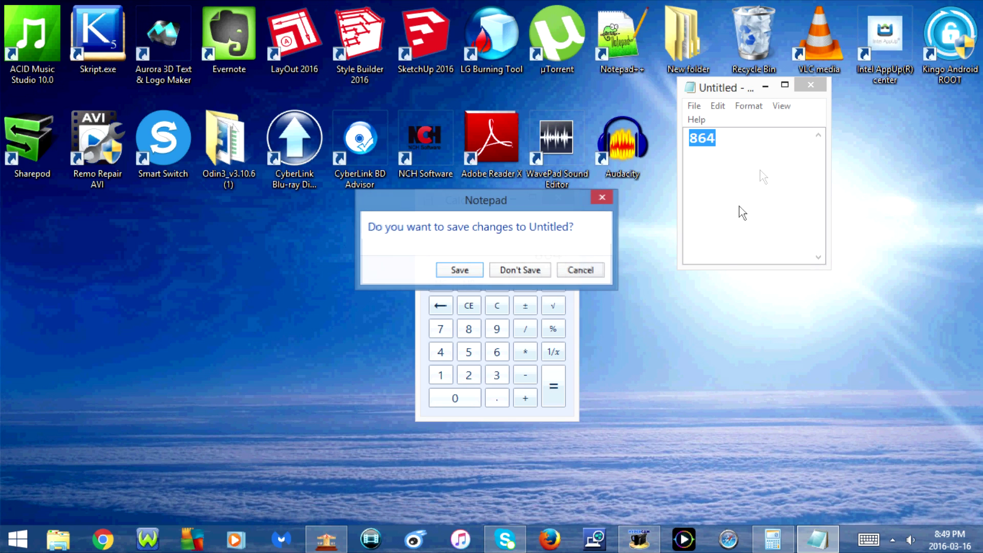
pyautogui.click(527, 272)
pyautogui.click(493, 307)
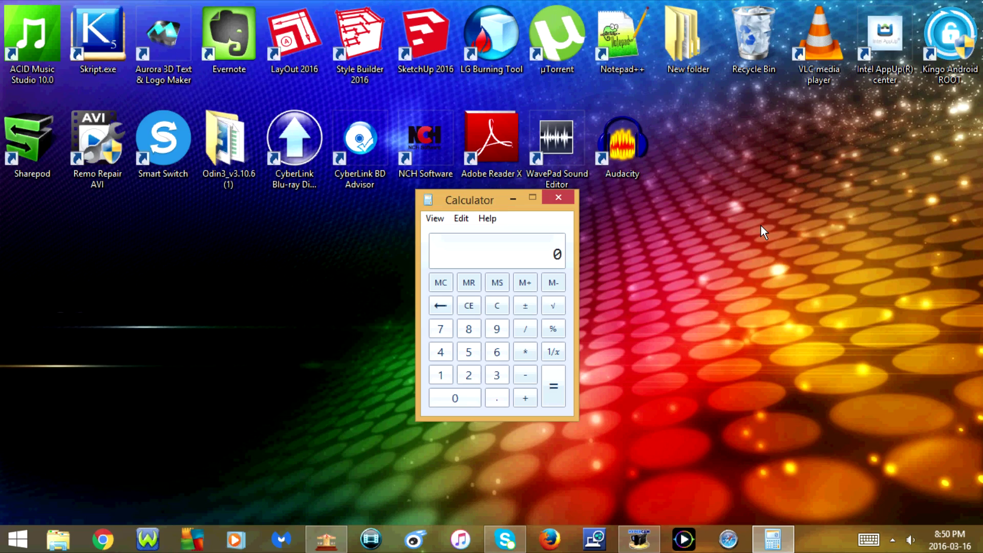
# Open Calculator Help with F1, close it, then close the calculator.
pyautogui.press('F1')
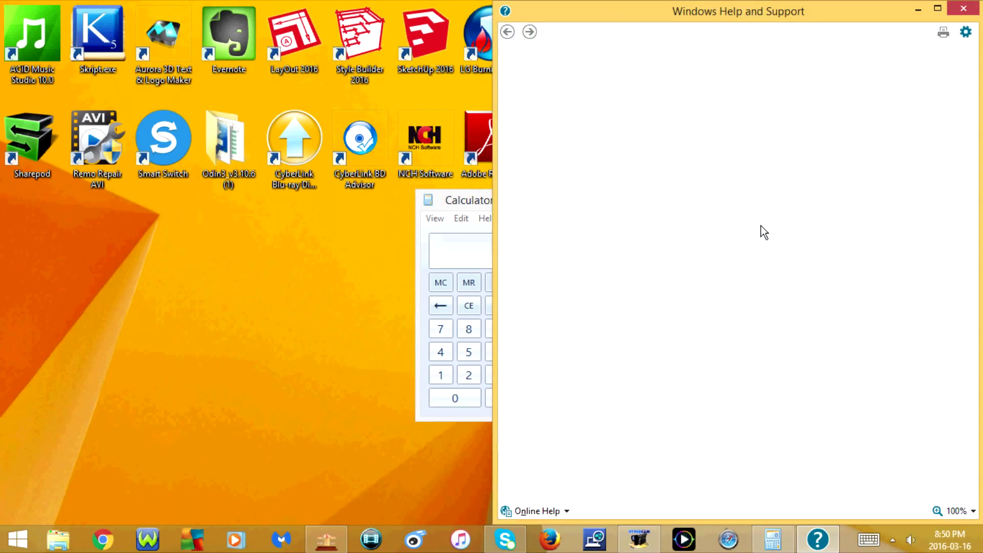
pyautogui.click(963, 8)
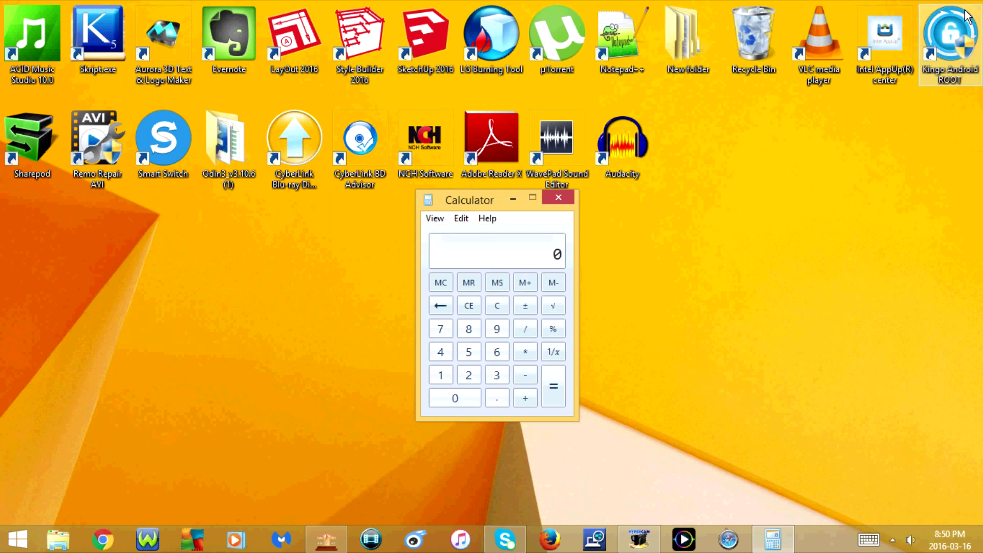
pyautogui.click(559, 199)
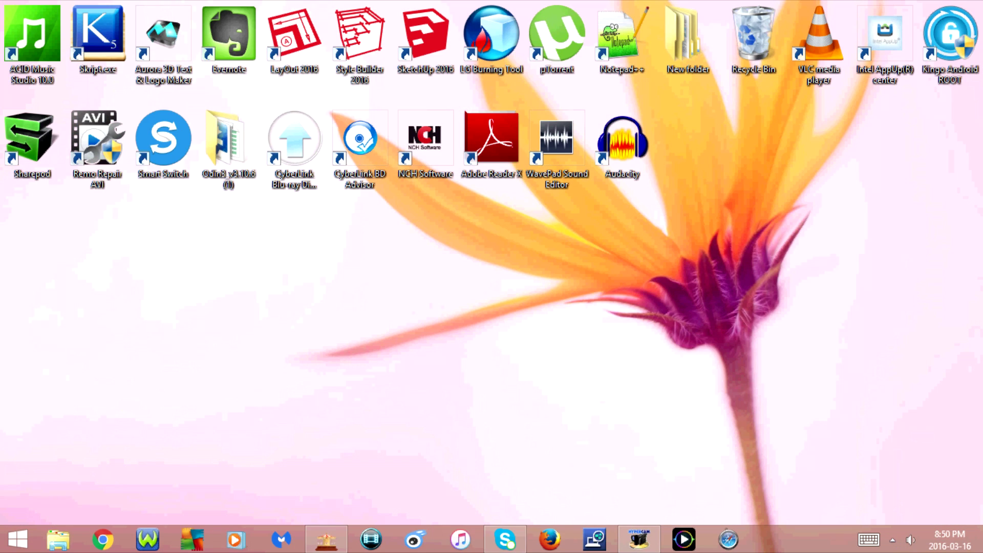